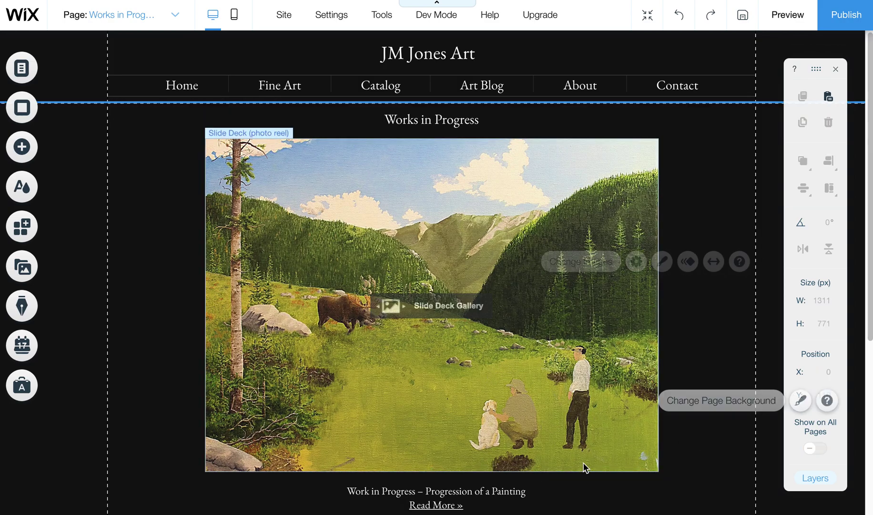
Shorten the Slide Deck gallery to 684 × 497 px by dragging its bottom edge
left_click(585, 467)
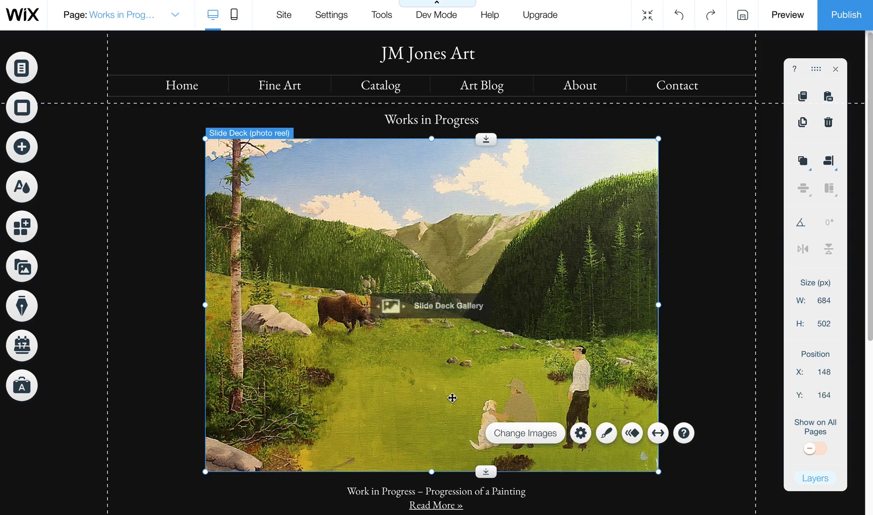
mouse_move(431, 471)
left_mouse_down()
mouse_move(431, 438)
mouse_move(427, 482)
mouse_move(426, 466)
mouse_move(427, 473)
left_mouse_up()
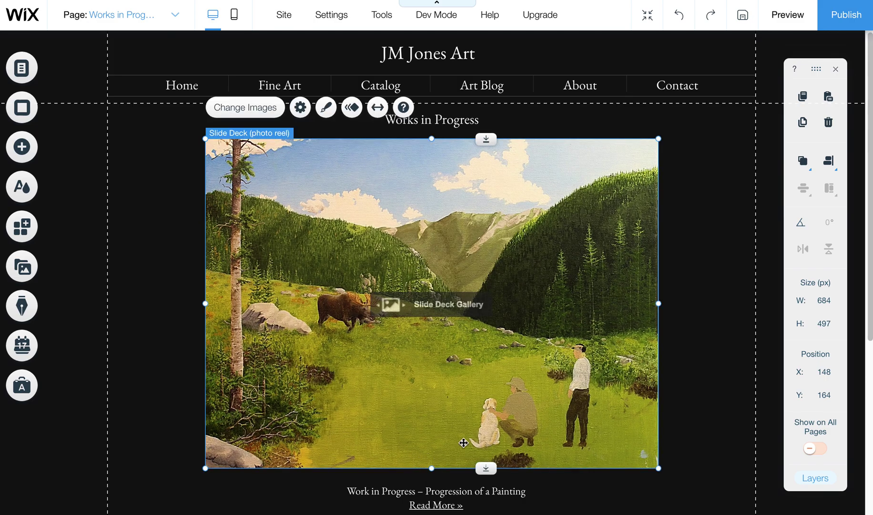
Change the slide deck's image resizing from Autocrop to Fit
scroll(439, 431, "down", 1)
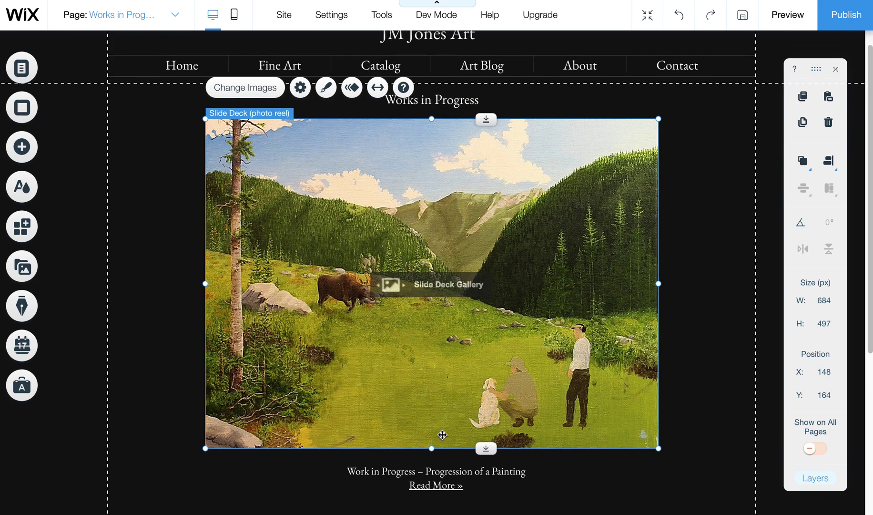
left_click(301, 89)
scroll(751, 383, "down", 5)
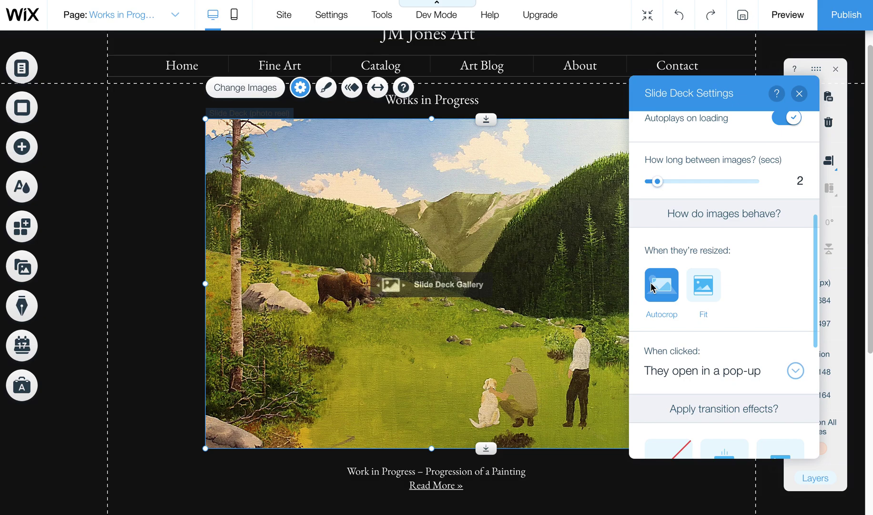
left_click(714, 290)
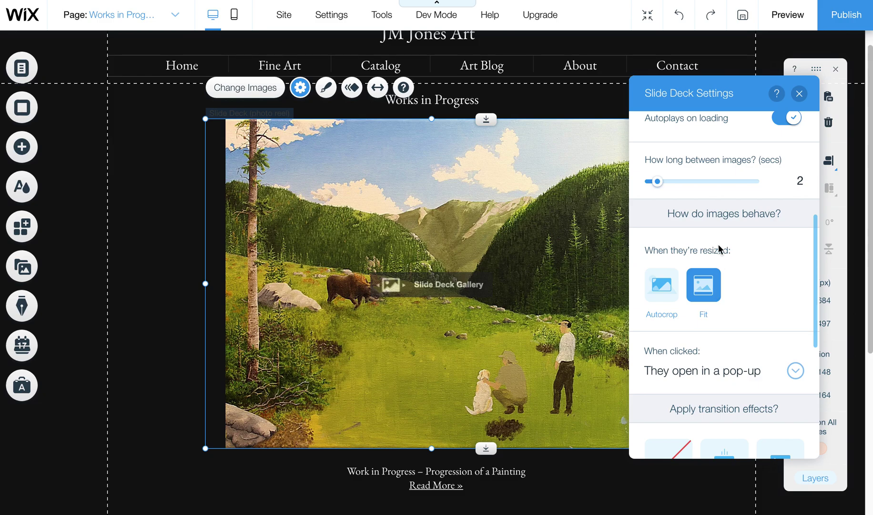
Preview the uncropped paintings, then return to the editor and reselect the gallery
left_click(788, 15)
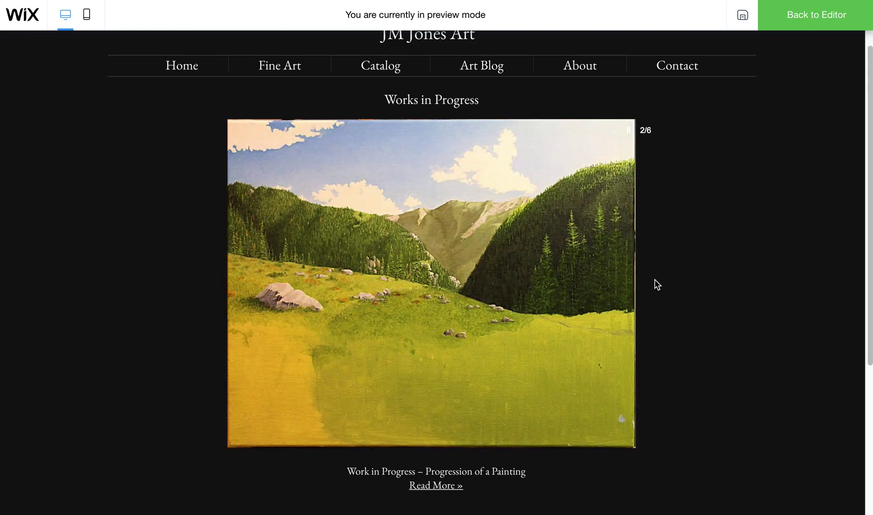
left_click(823, 15)
left_click(548, 264)
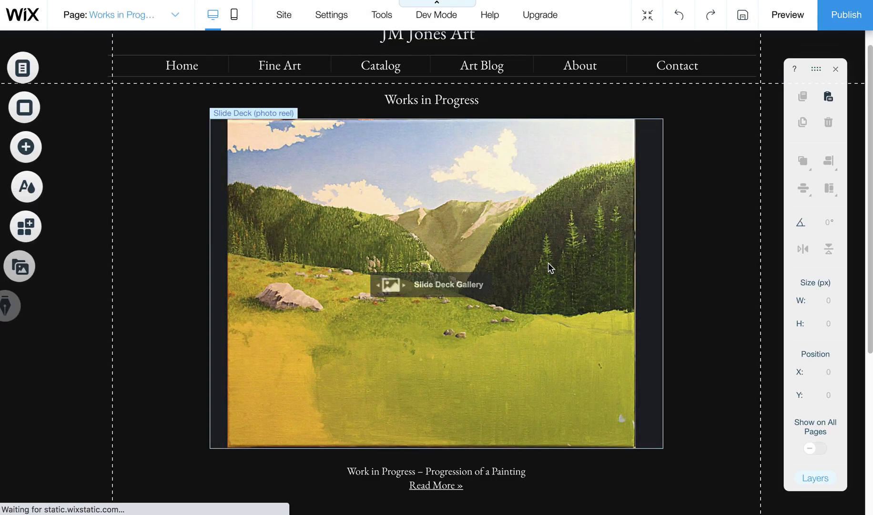
Switch the slide deck images back to Autocrop in Slide Deck Settings
left_click(301, 87)
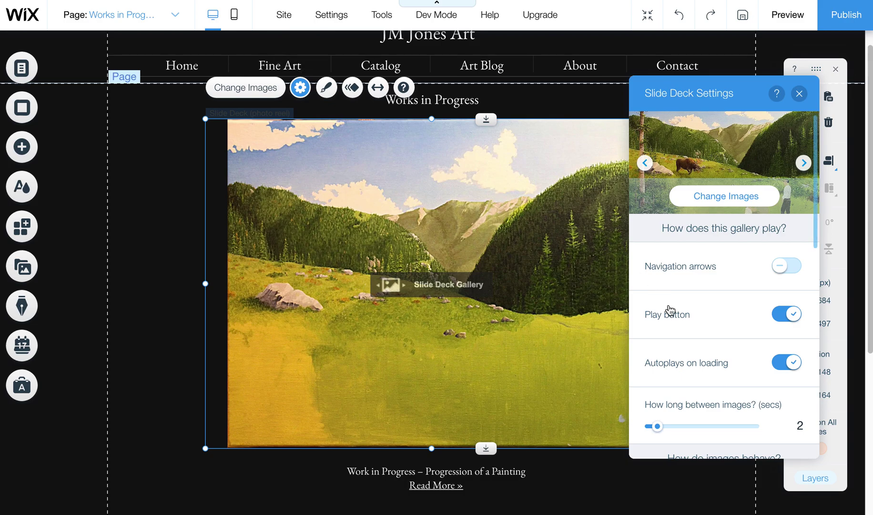
scroll(699, 398, "down", 10)
scroll(698, 312, "up", 4)
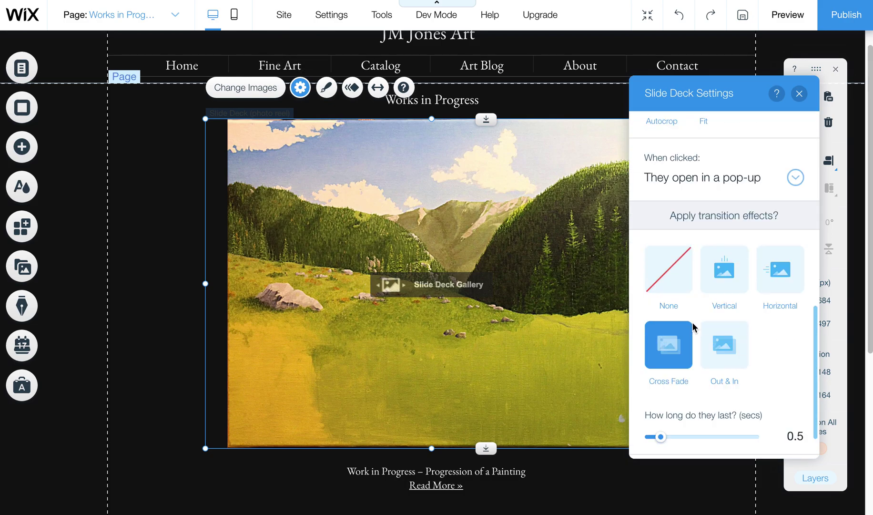
scroll(697, 312, "up", 1)
left_click(662, 168)
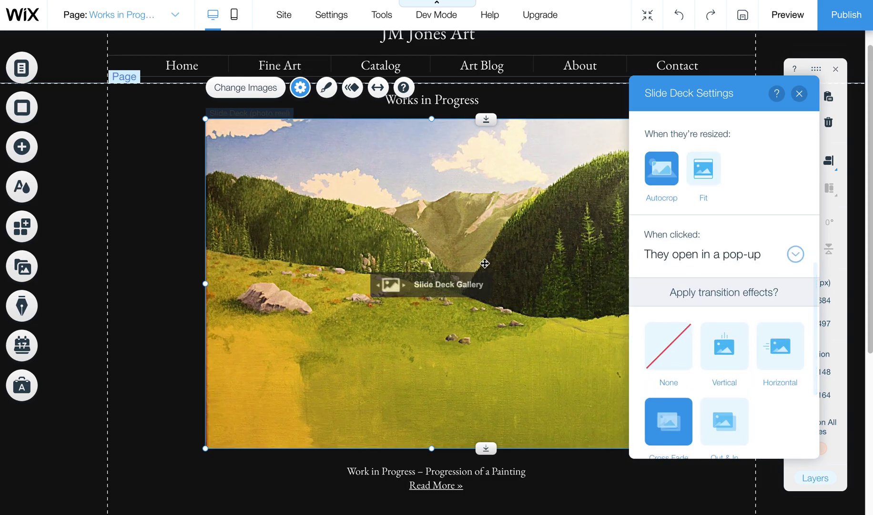
Toggle navigation arrows on and back off, leaving autoplay on with 2 seconds between images
scroll(715, 260, "up", 6)
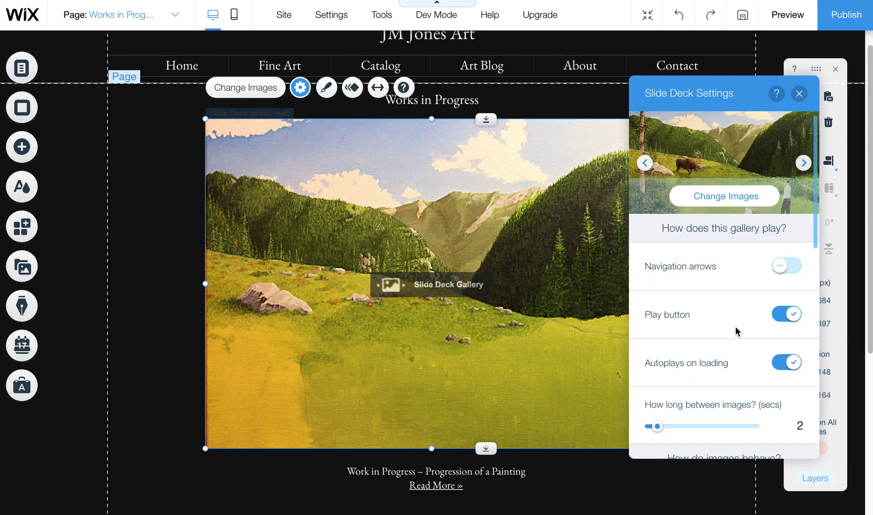
left_click(787, 267)
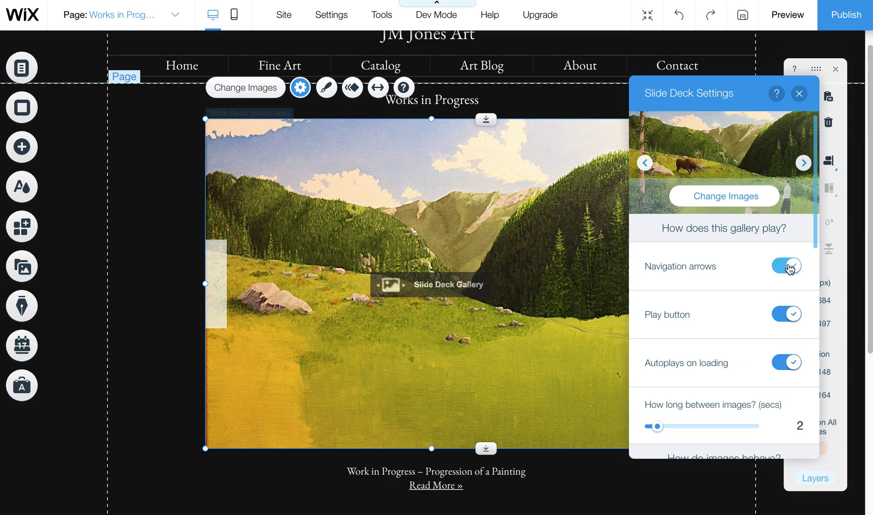
left_click(788, 267)
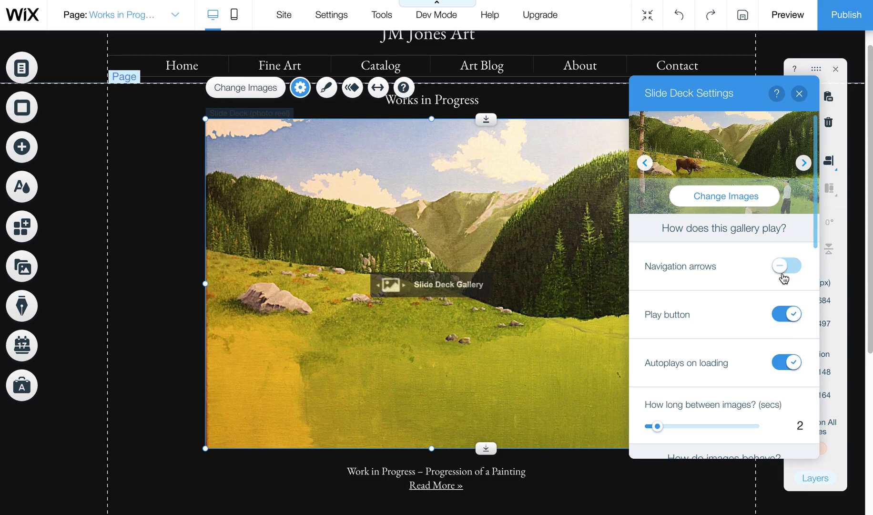
left_click_drag(693, 93, 549, 146)
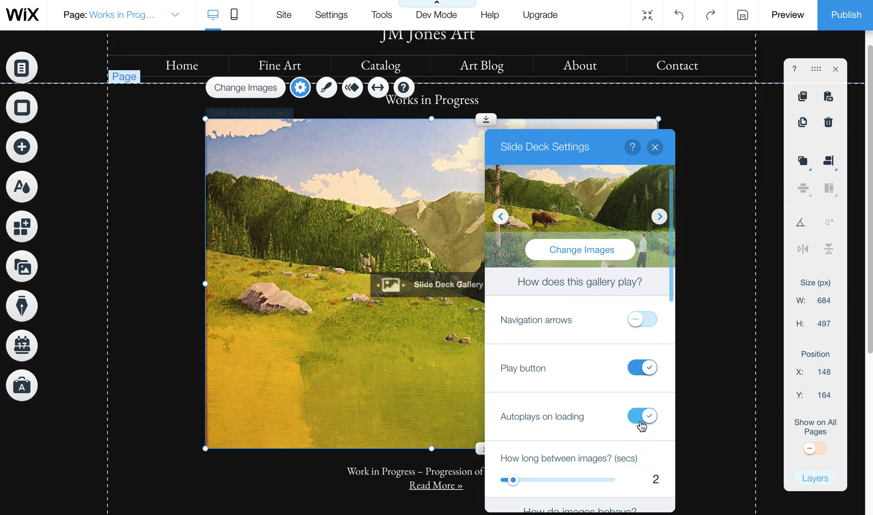
left_click_drag(560, 146, 663, 98)
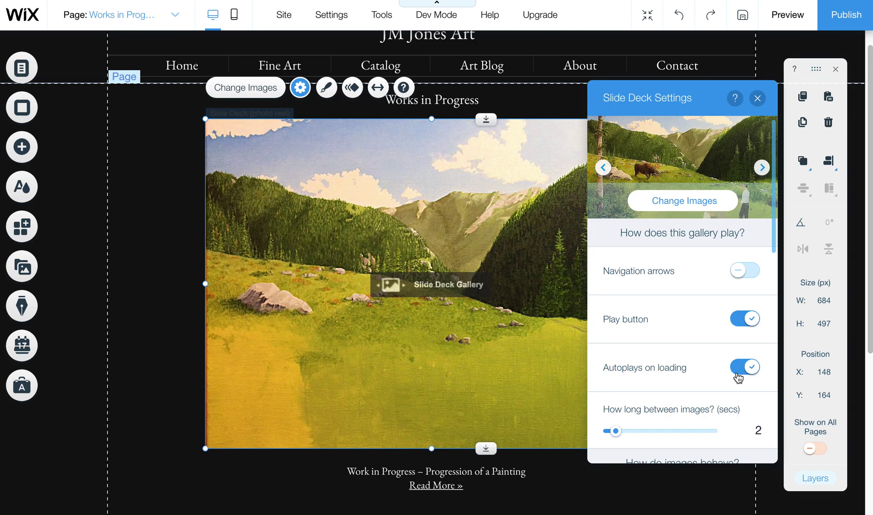
left_click_drag(774, 236, 773, 311)
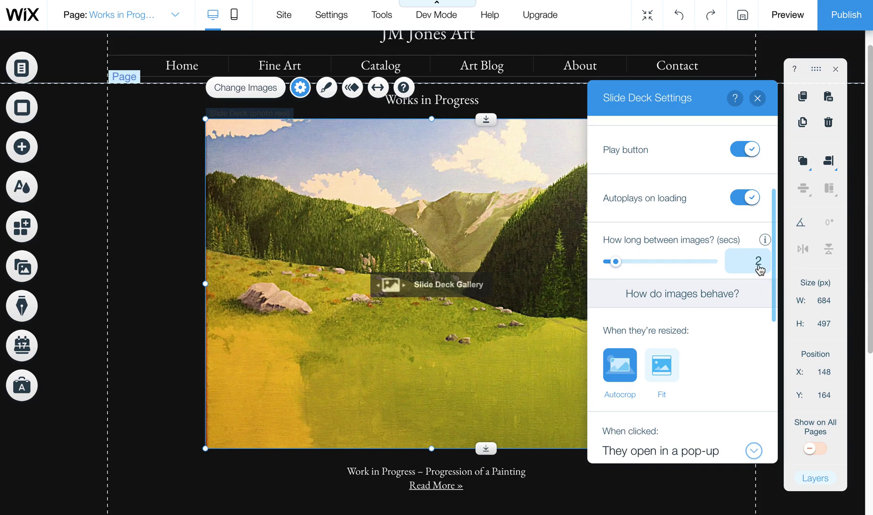
left_click_drag(773, 271, 773, 303)
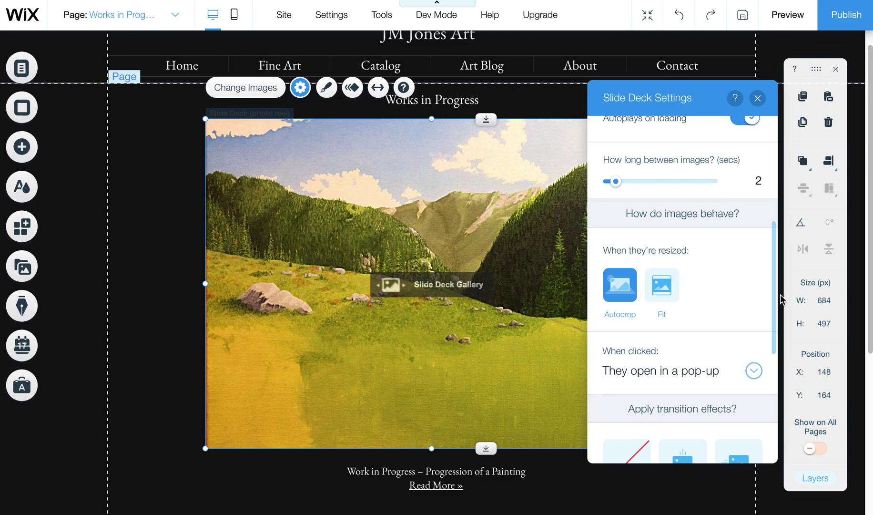
left_click_drag(777, 296, 763, 361)
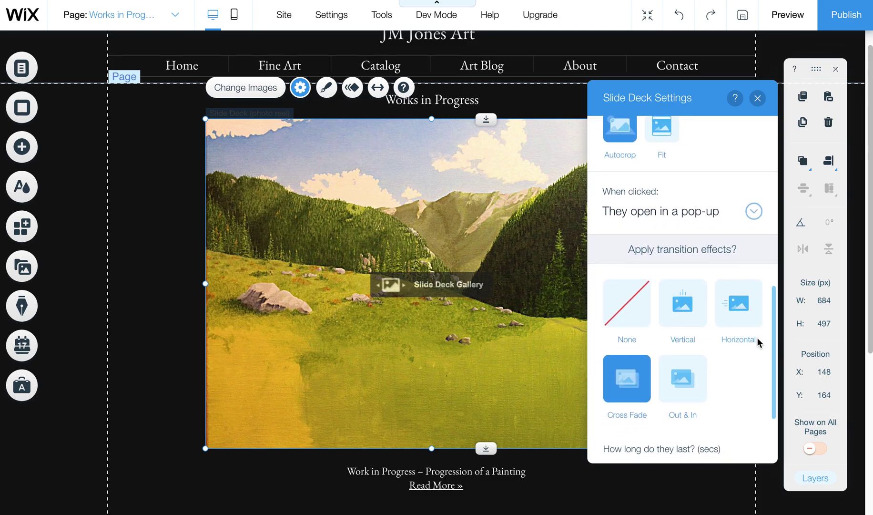
left_click(662, 217)
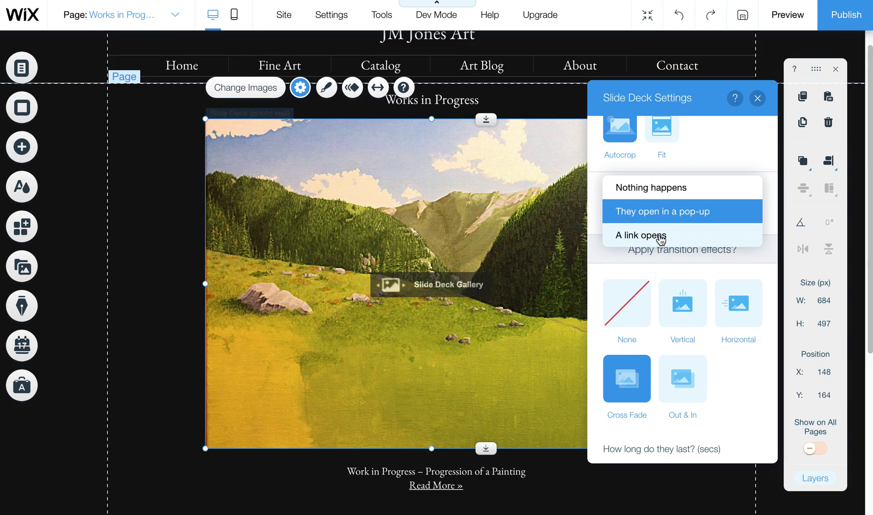
left_click(591, 226)
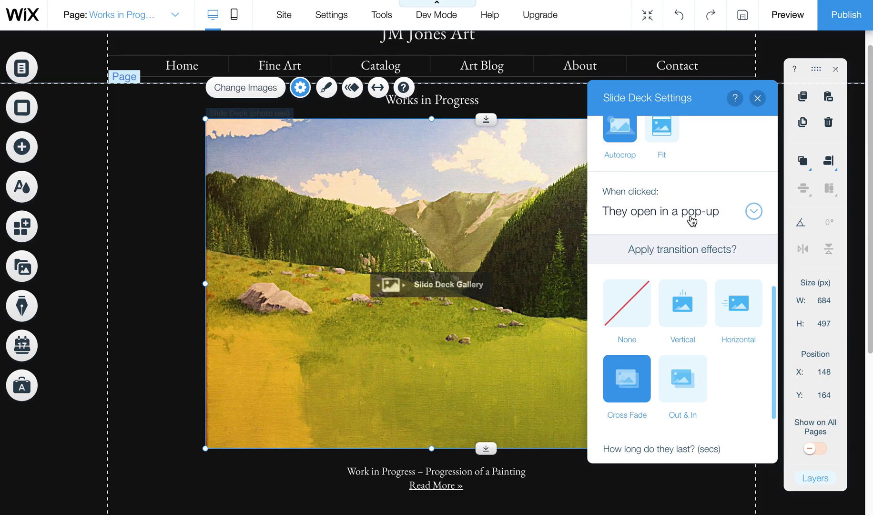
Try Vertical, Cross Fade, then Vertical transitions, and preview the slide deck before returning
scroll(662, 329, "down", 2)
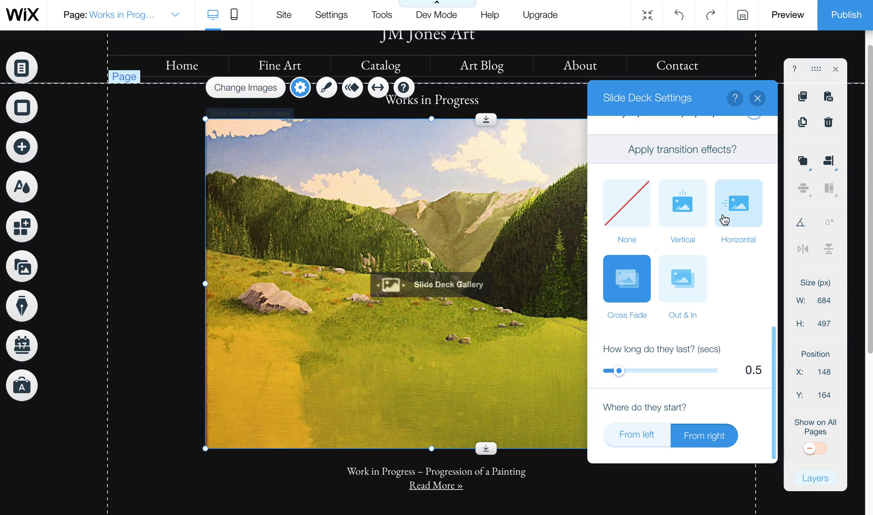
left_click(691, 217)
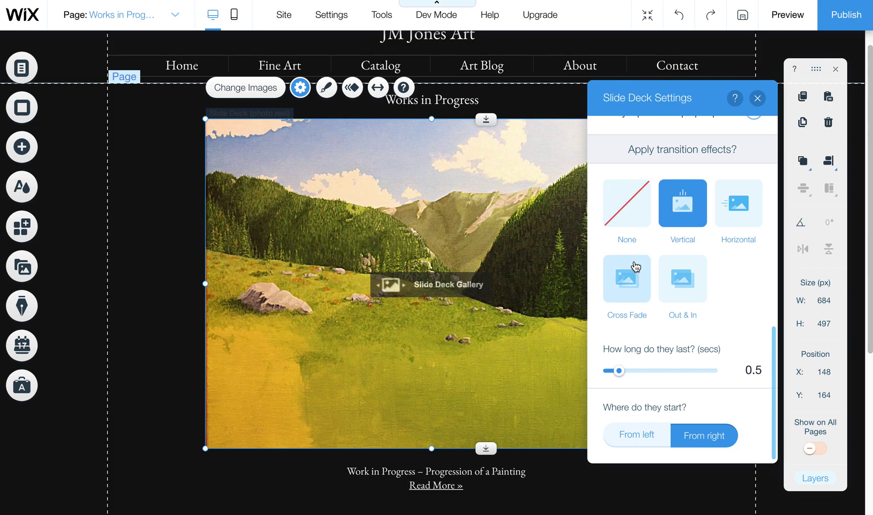
left_click(646, 285)
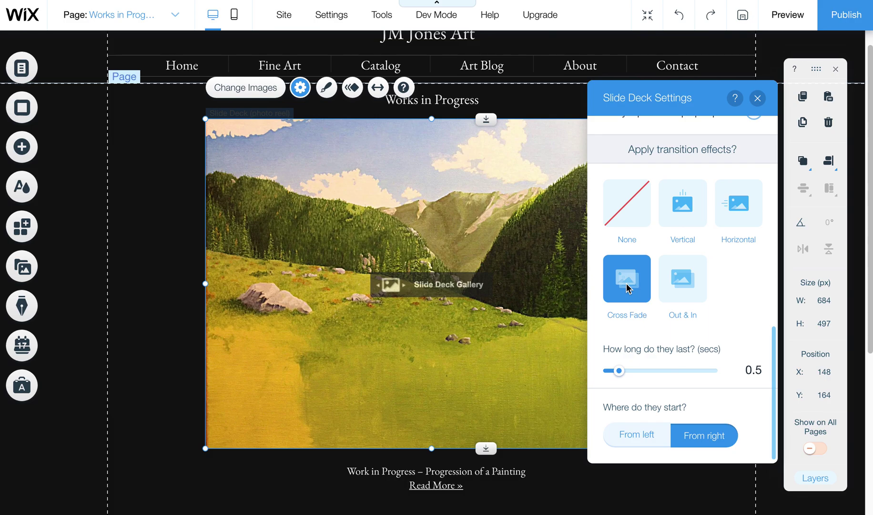
left_click(674, 210)
left_click(788, 15)
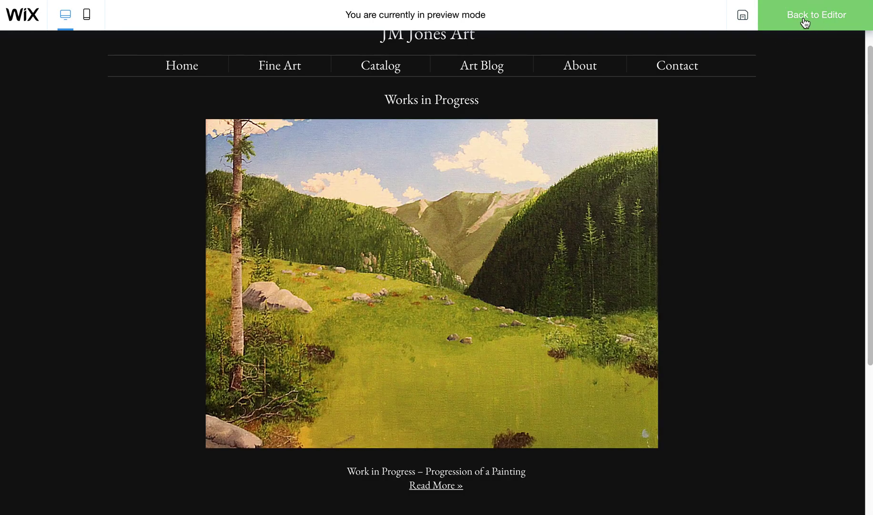
left_click(805, 22)
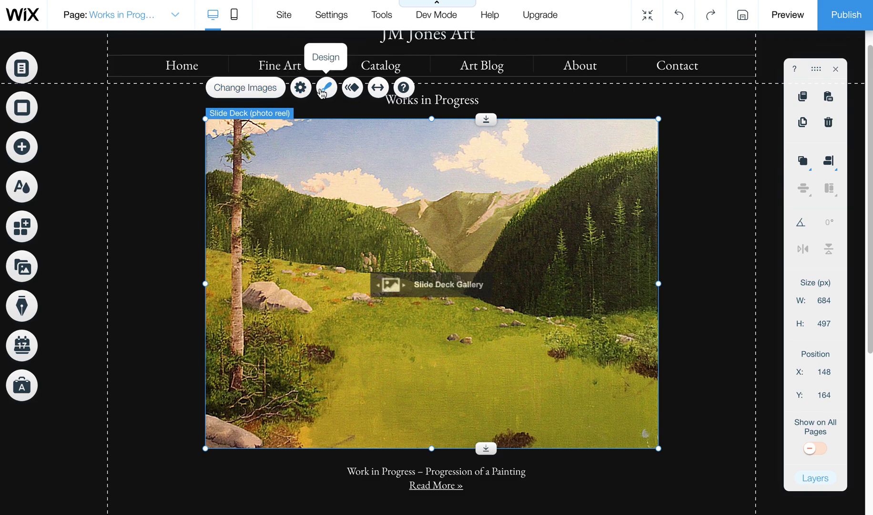
Set the slide deck transition to Cross Fade and publish the site
left_click(300, 87)
scroll(739, 383, "down", 6)
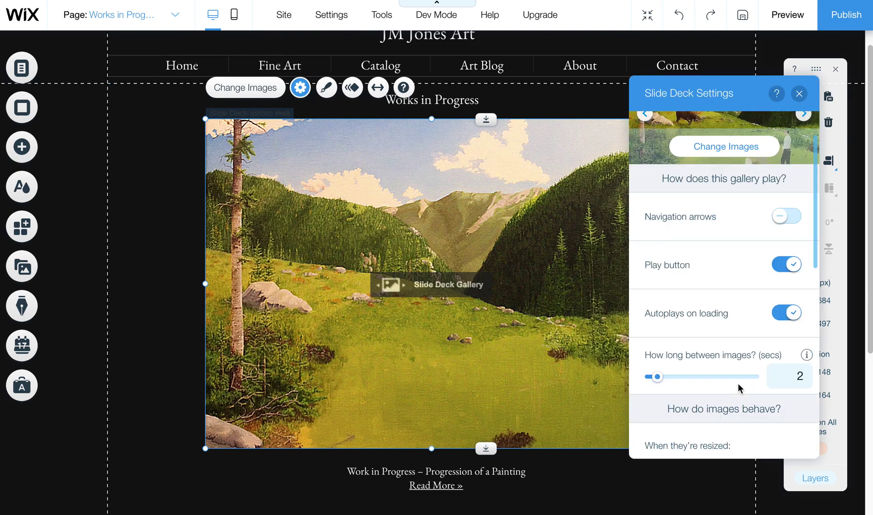
left_click(661, 281)
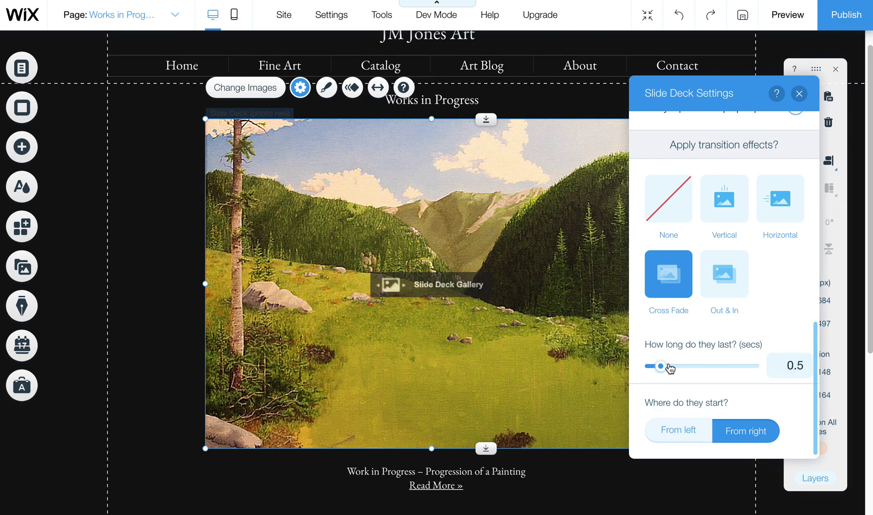
left_click(799, 93)
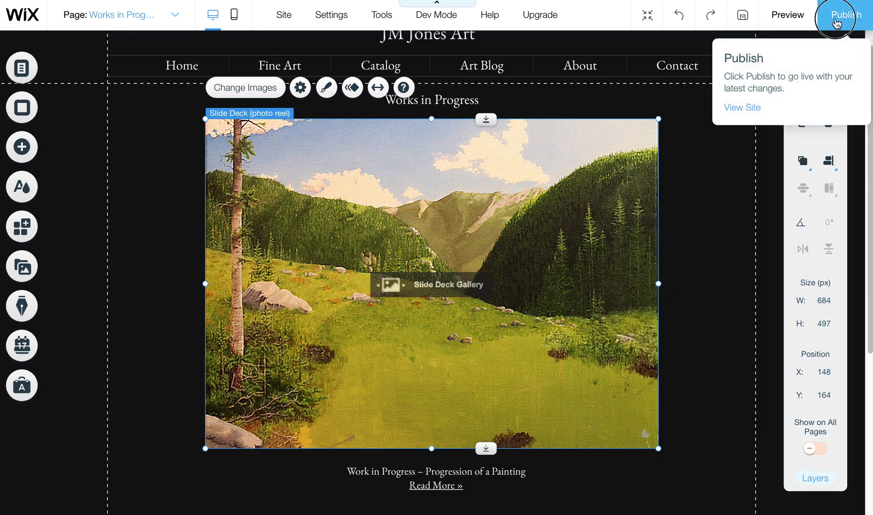
left_click(844, 17)
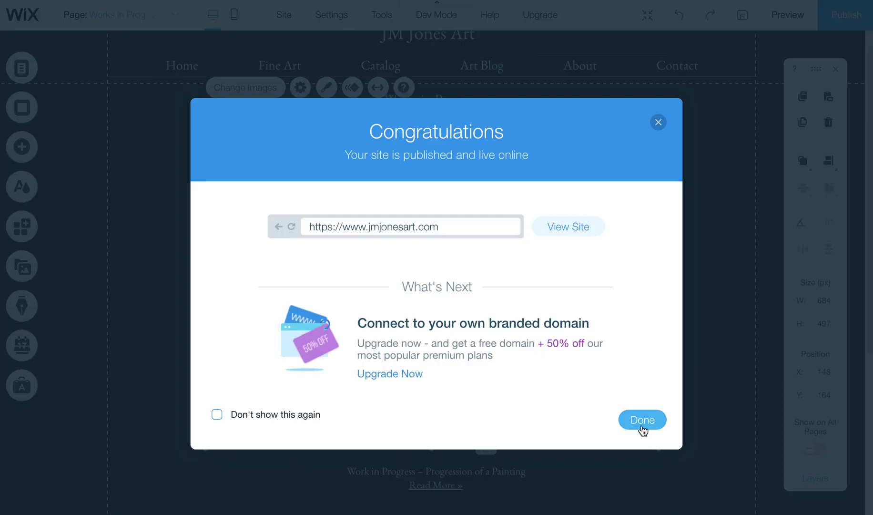
left_click(643, 419)
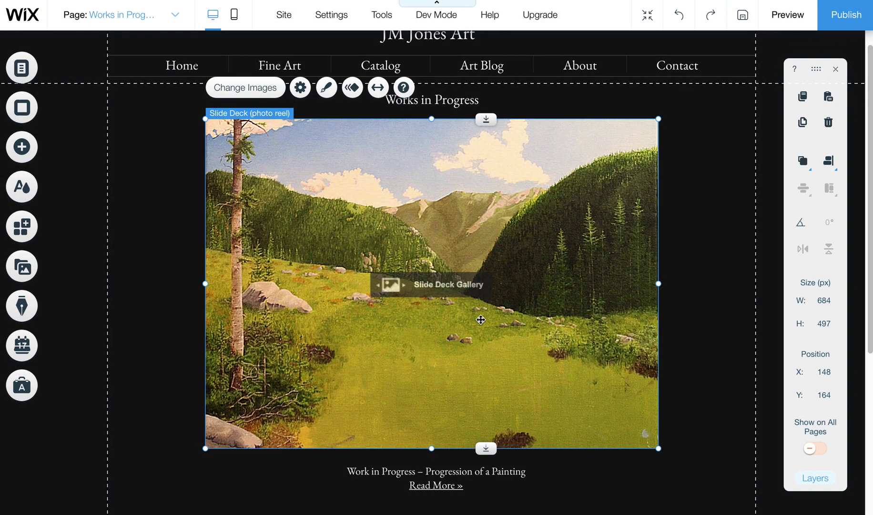